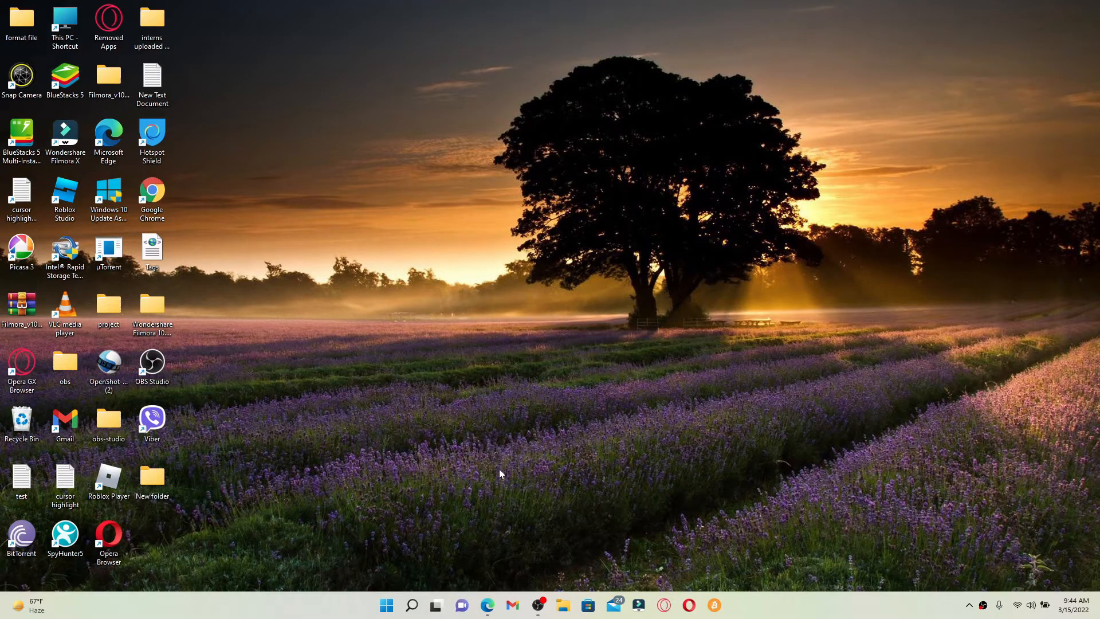
# Reach Profile Settings from the account menu, then add a blank browser tab beside it.
pyautogui.click(488, 606)
pyautogui.moveTo(1028, 61)
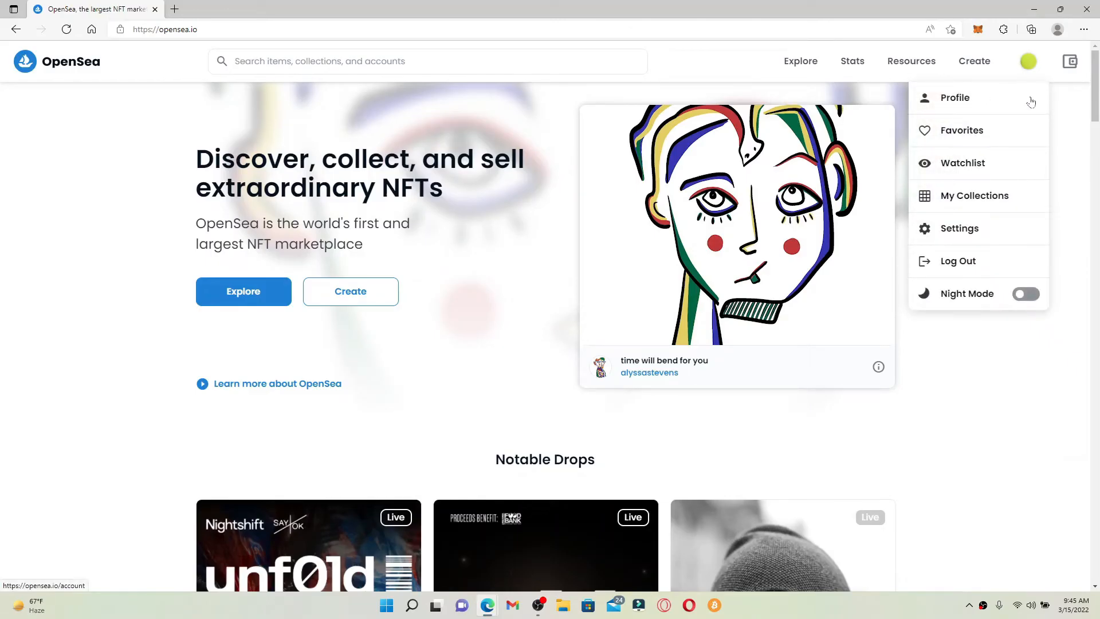
pyautogui.click(959, 228)
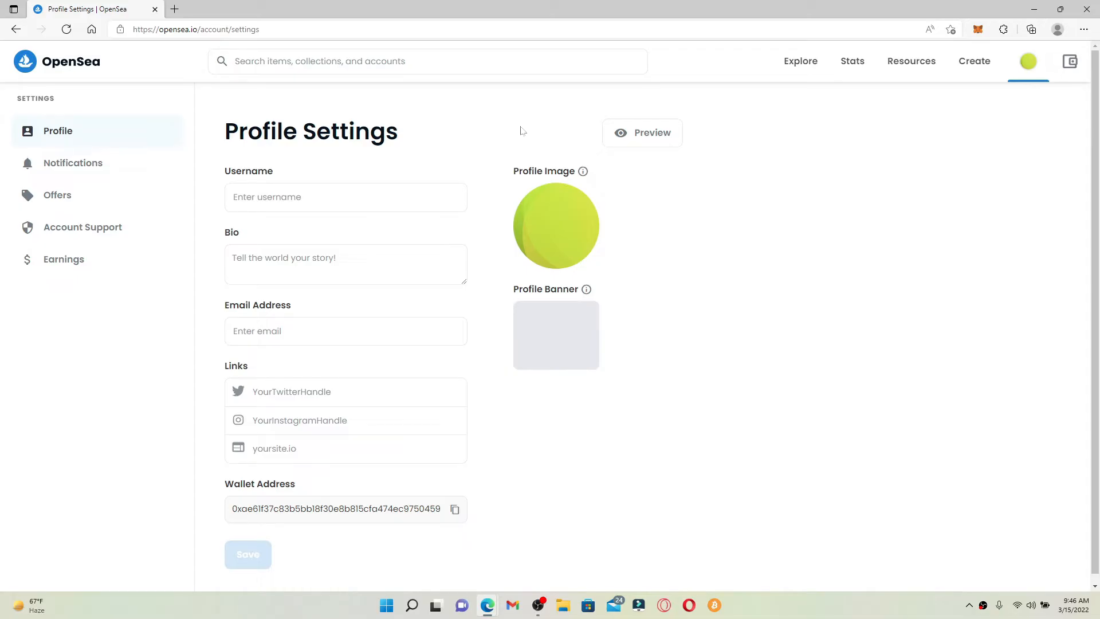
pyautogui.click(174, 8)
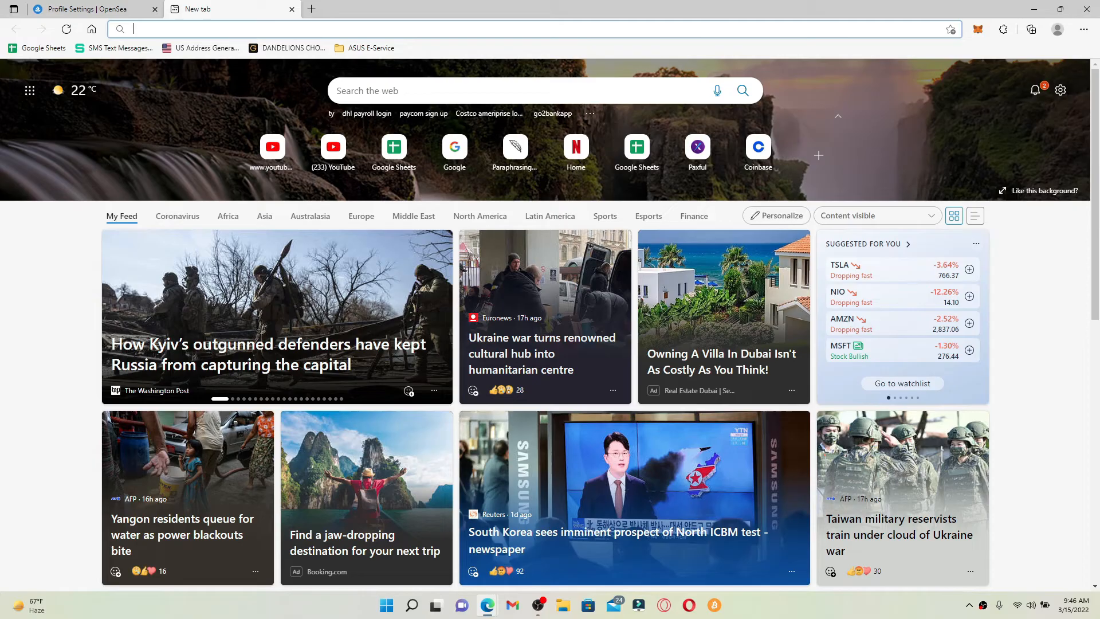
# Review Account 1 and its settings in the MetaMask popup, then dismiss the wallet panel.
pyautogui.click(292, 8)
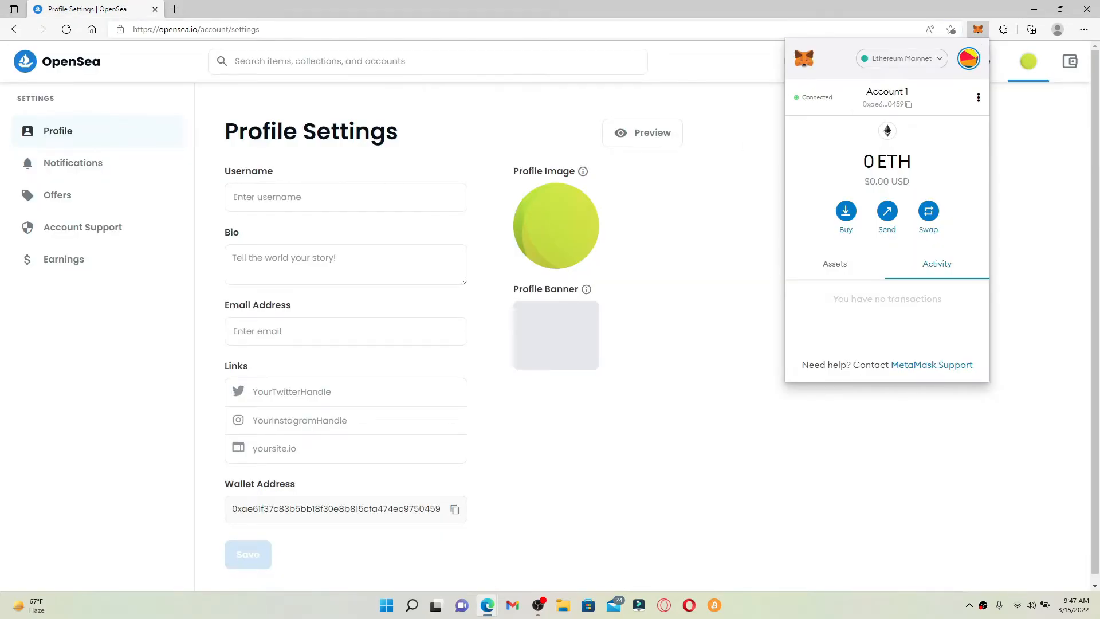
pyautogui.click(978, 97)
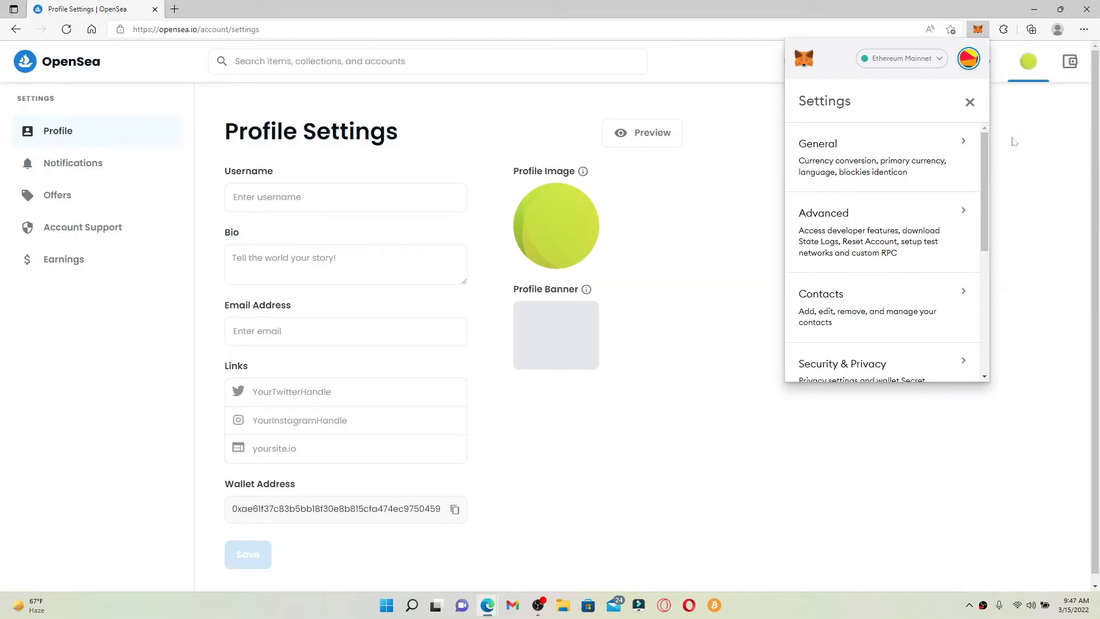
pyautogui.click(969, 58)
pyautogui.click(1046, 118)
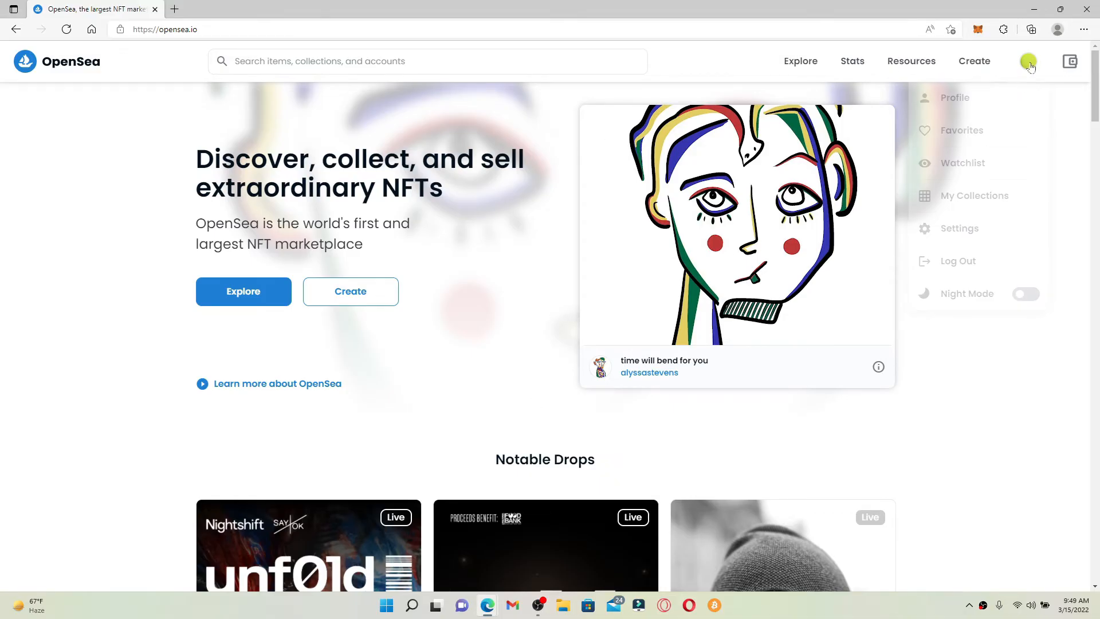
# Log out via the account menu so the Connect your wallet page shows the logout toast.
pyautogui.click(1029, 61)
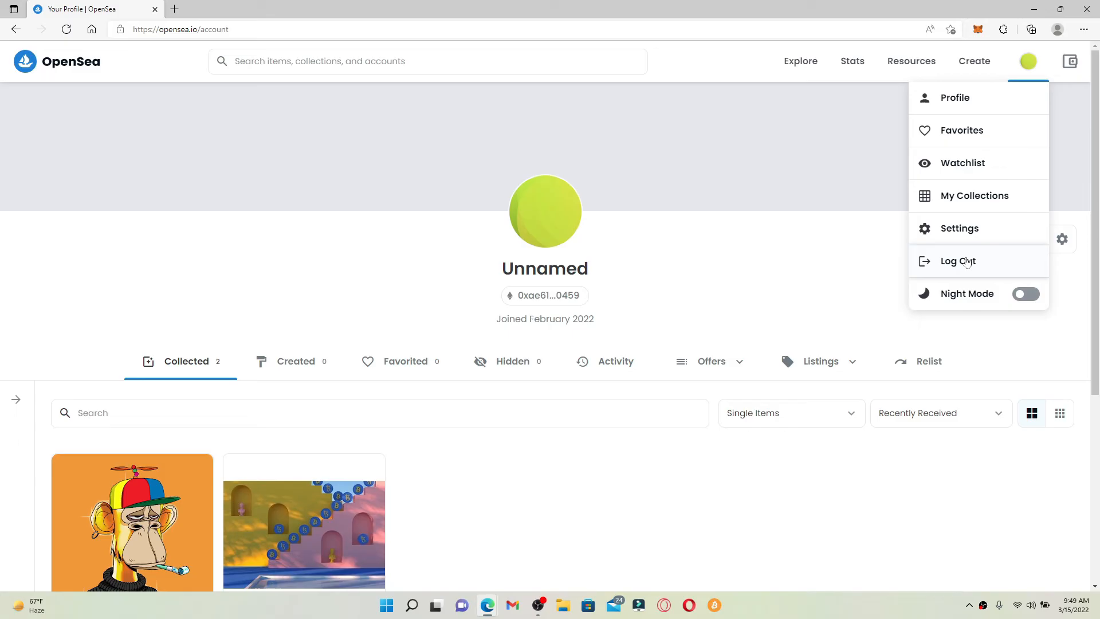
pyautogui.click(958, 260)
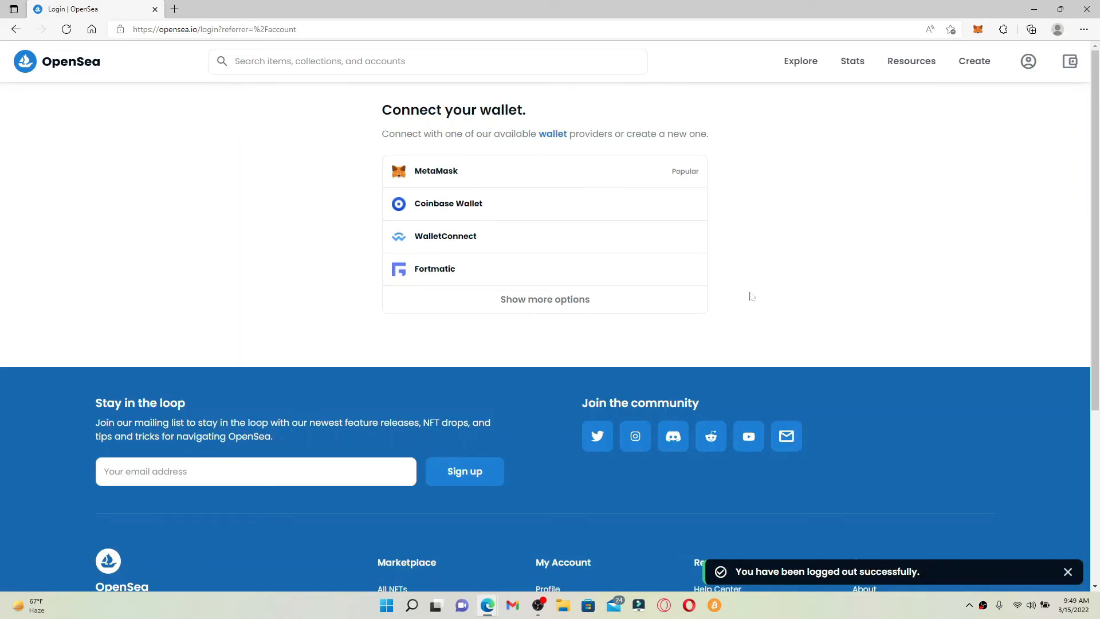